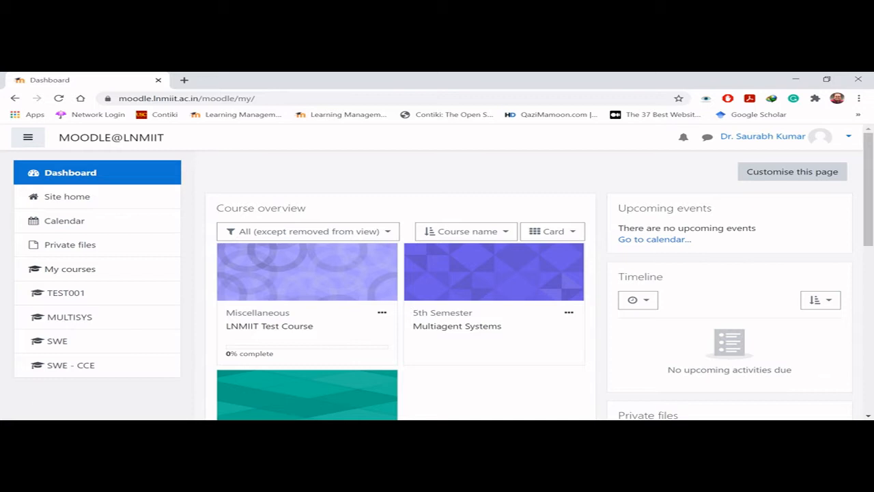
Open the Multiagent Systems course and look through its examinations, submissions and Unit 1 materials.
left_click(495, 275)
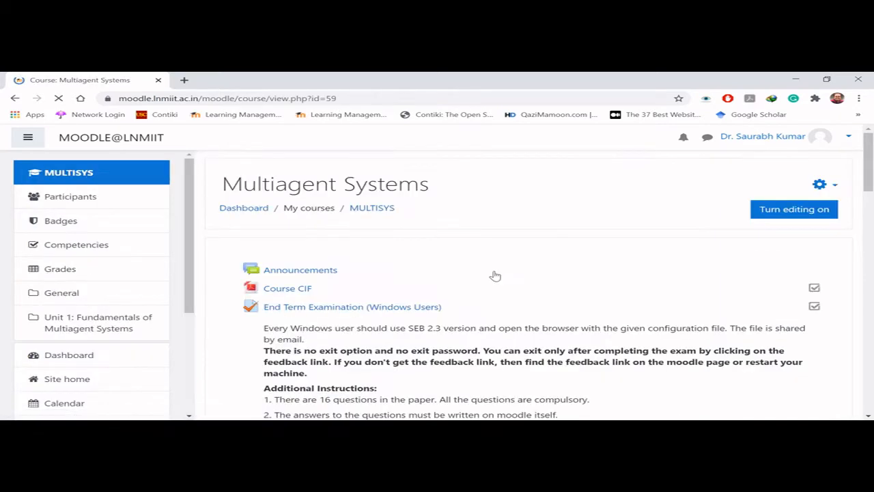
scroll(495, 275, "down", 3)
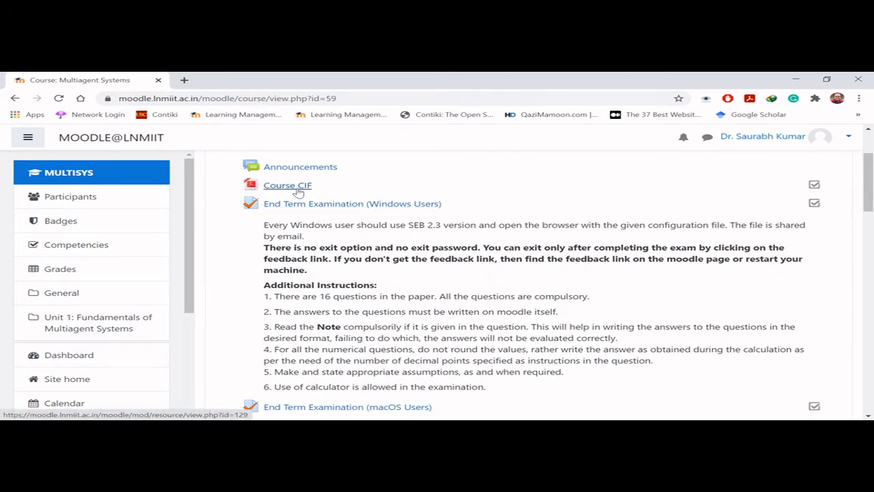
scroll(326, 193, "down", 6)
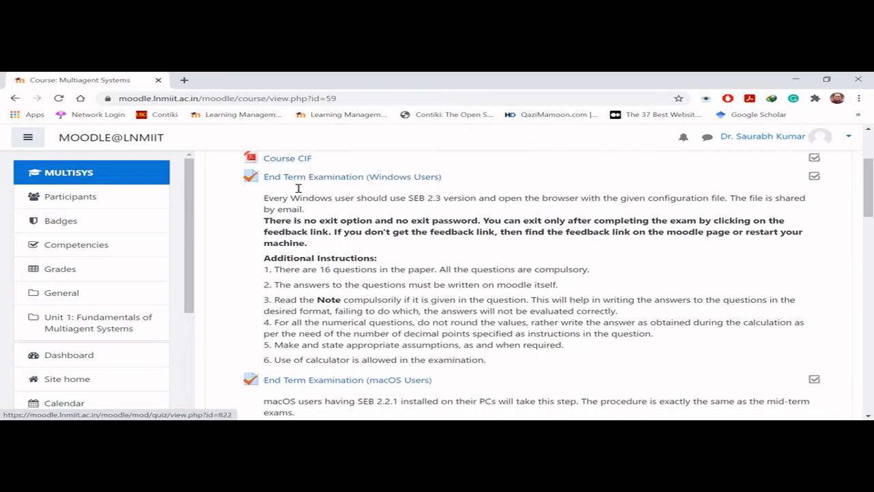
scroll(405, 349, "down", 4)
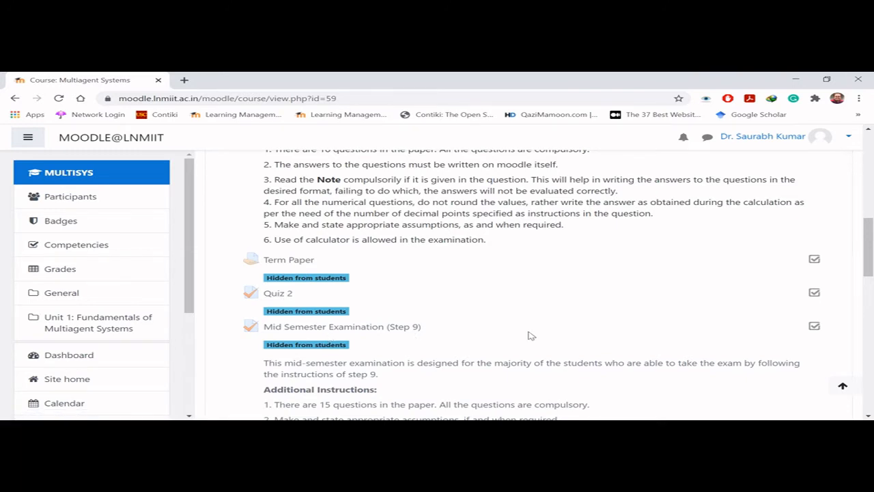
scroll(532, 336, "down", 8)
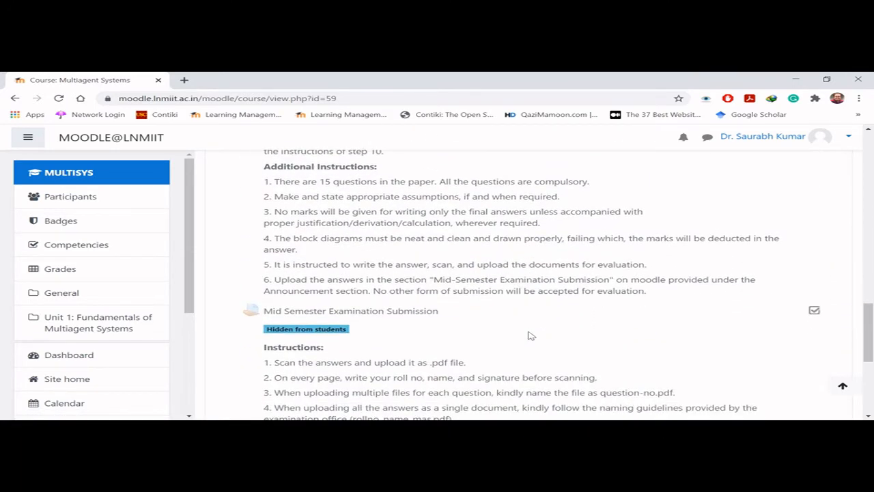
scroll(531, 335, "down", 4)
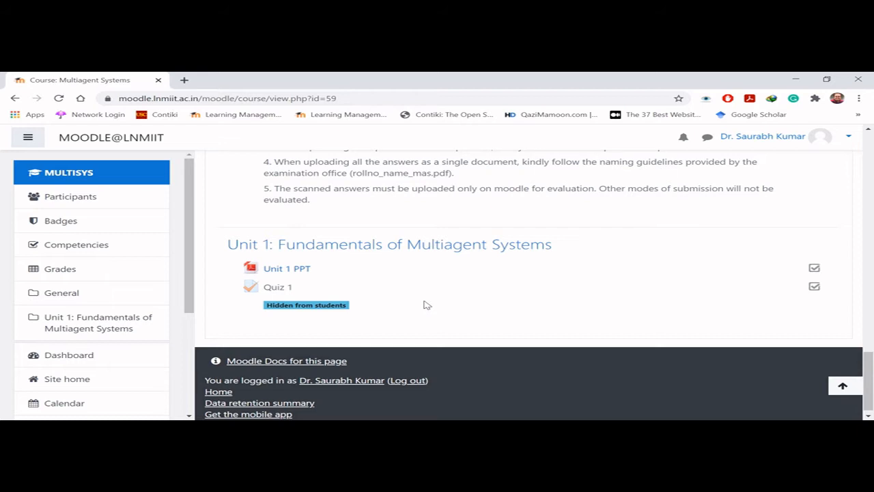
scroll(424, 304, "up", 5)
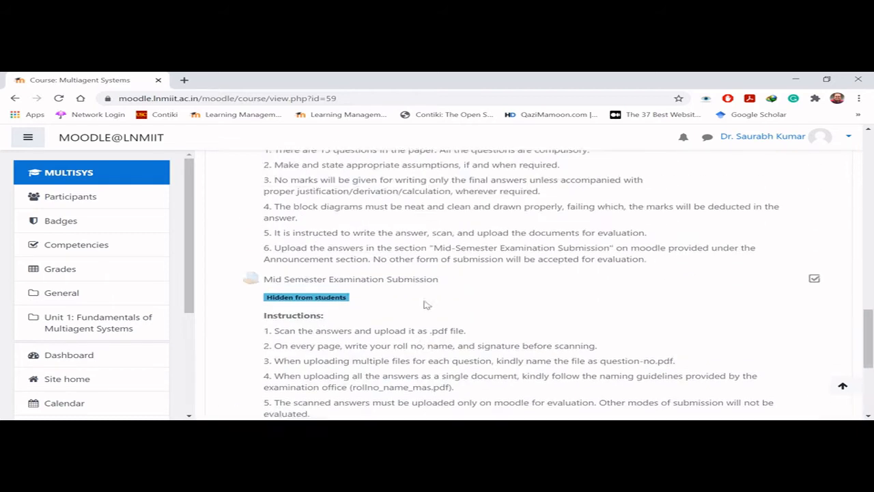
scroll(424, 300, "up", 10)
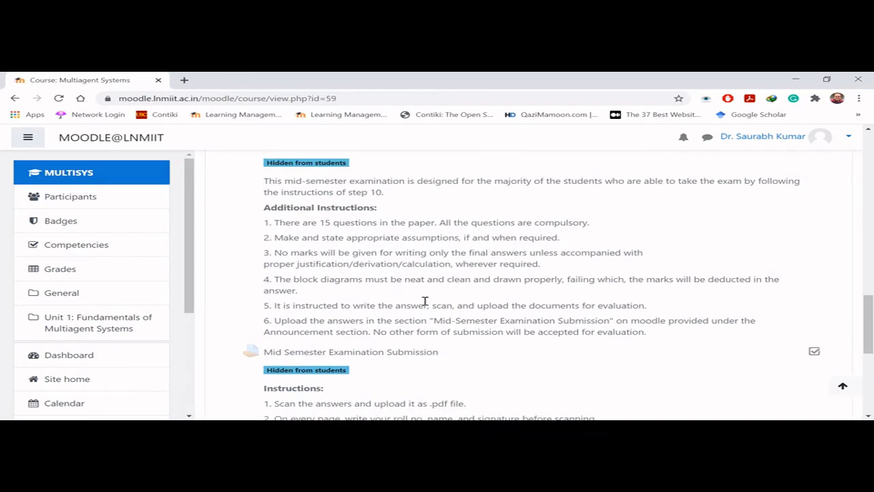
scroll(424, 304, "up", 3)
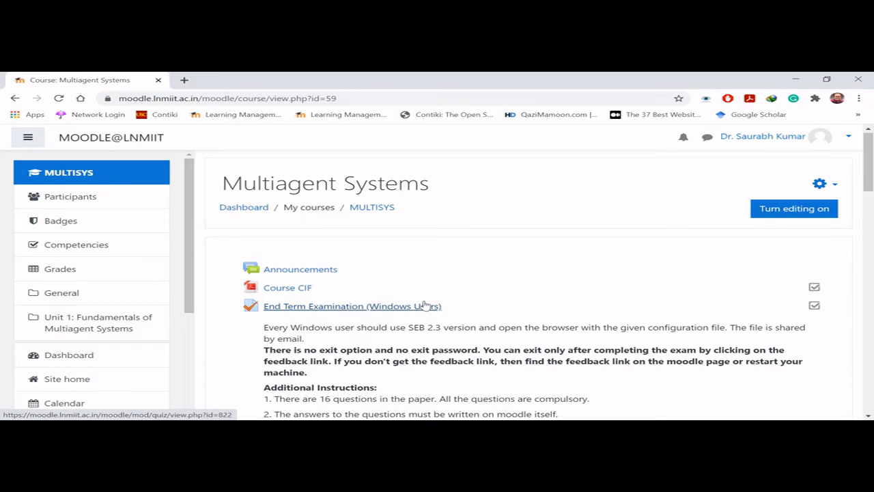
Start a backup of the Multiagent Systems course.
left_click(836, 187)
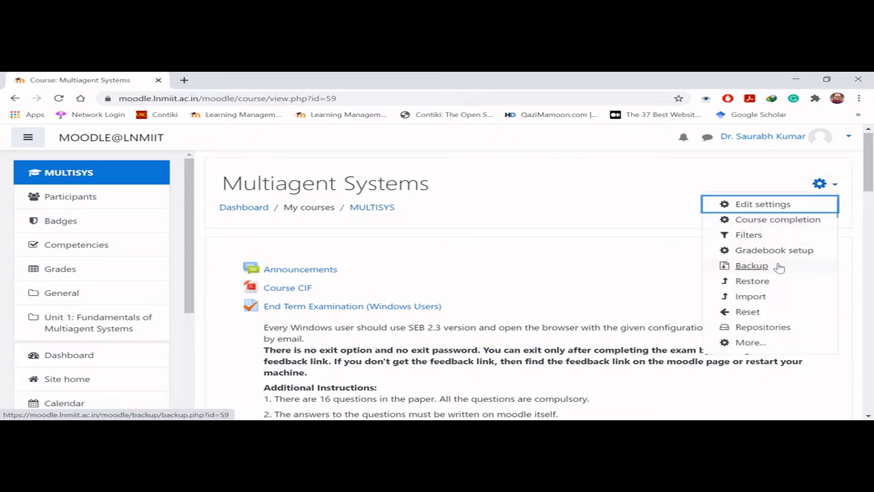
left_click(779, 267)
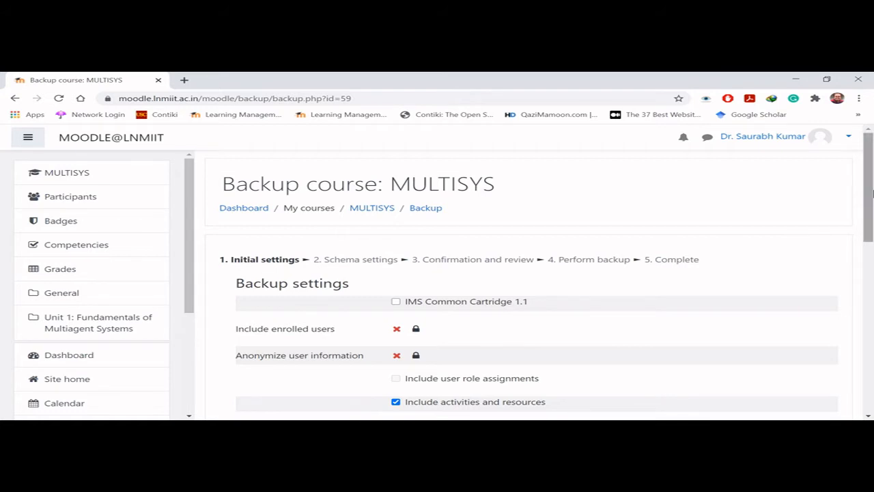
Review which content types the backup includes, keep the default initial settings and proceed to the schema settings.
left_click_drag(872, 194, 871, 228)
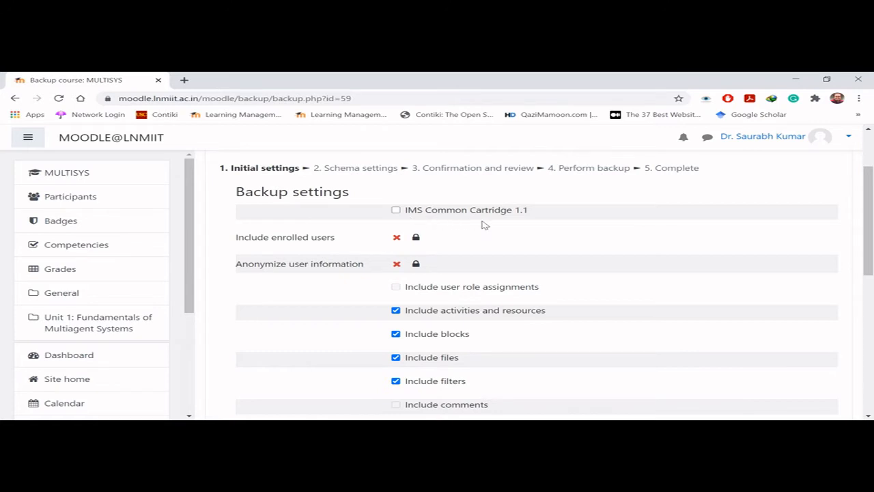
mouse_move(416, 265)
scroll(862, 251, "down", 2)
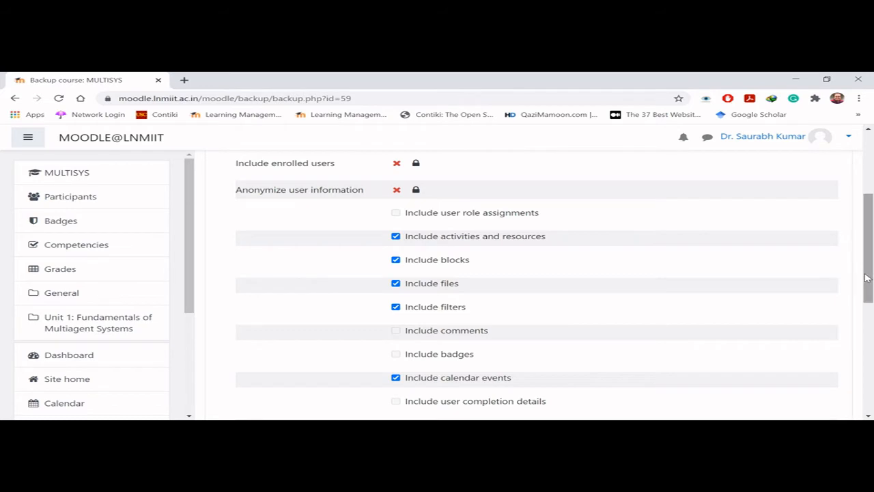
left_click_drag(865, 279, 869, 343)
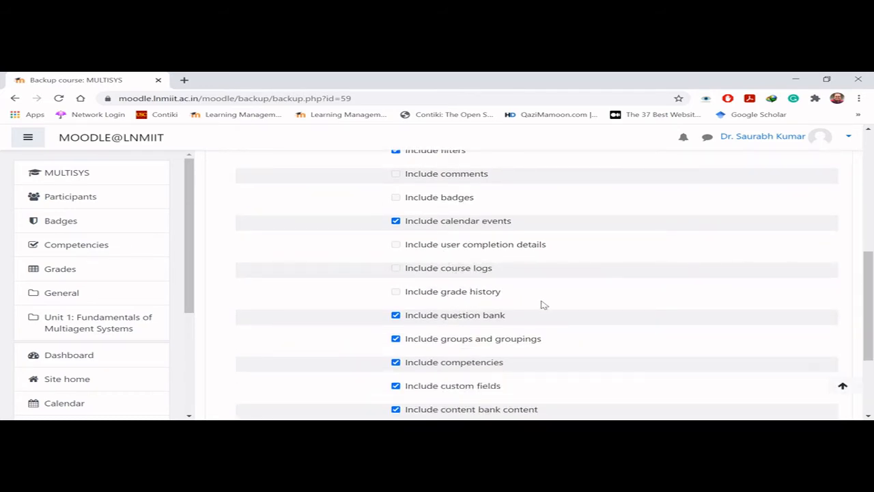
left_click_drag(872, 316, 871, 355)
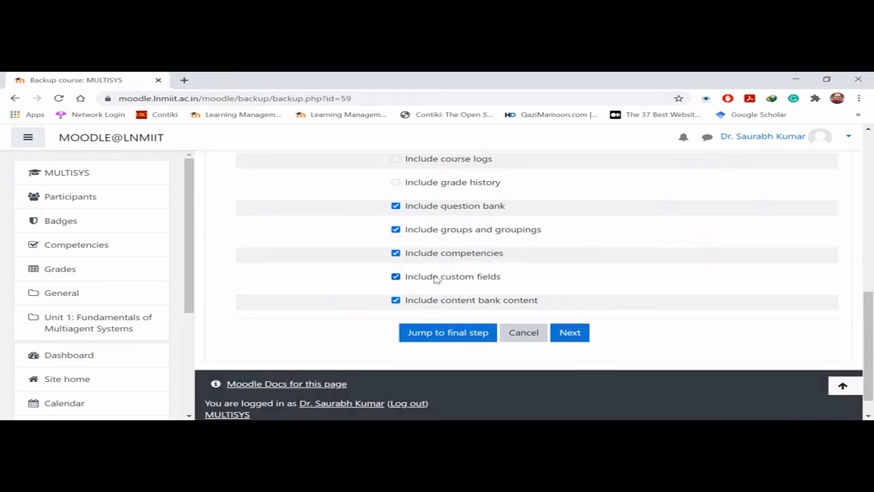
left_click_drag(868, 348, 871, 313)
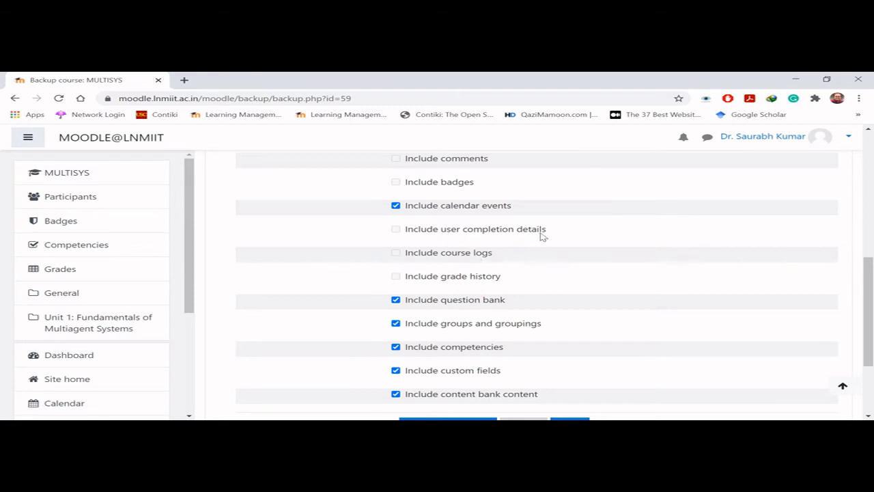
left_click_drag(871, 332, 871, 295)
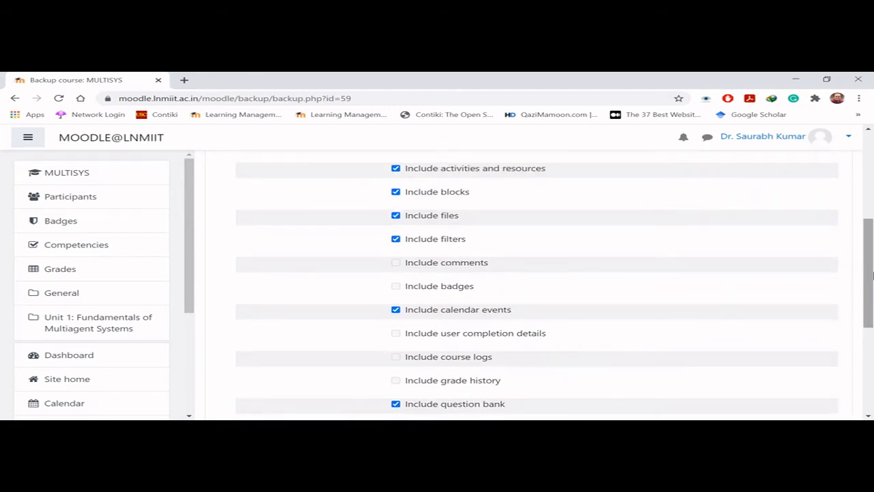
left_click_drag(870, 273, 870, 228)
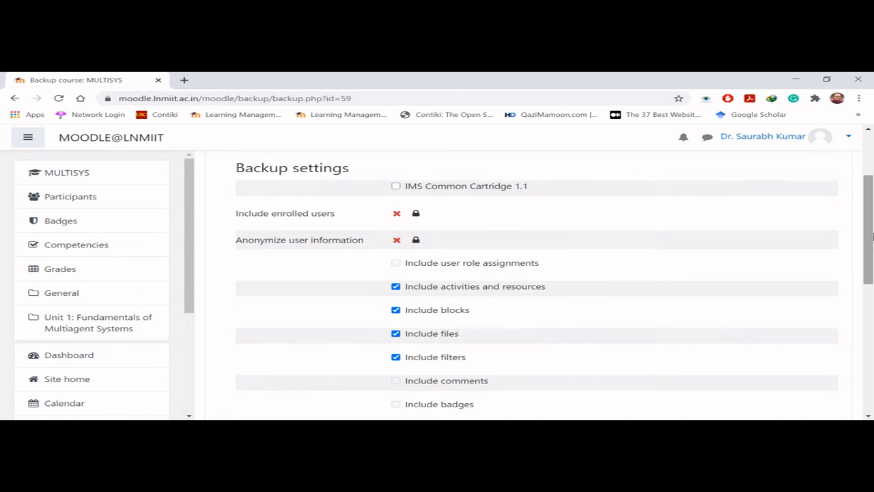
scroll(871, 235, "down", 1)
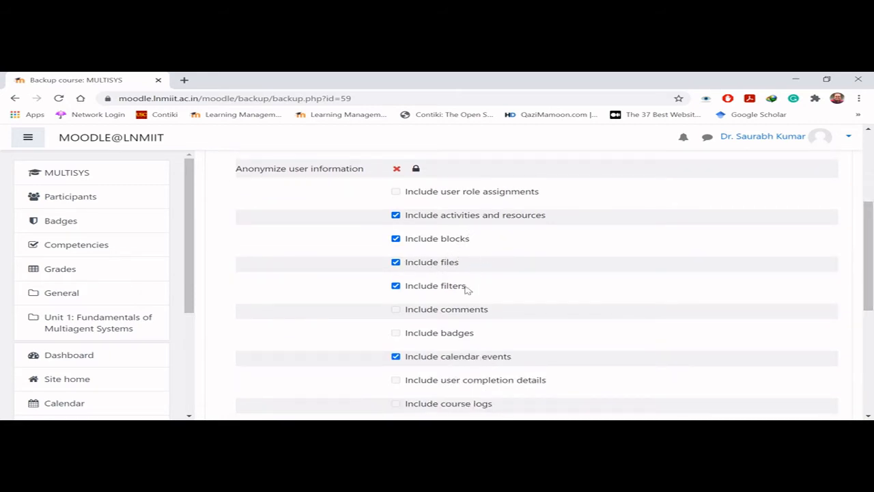
scroll(784, 293, "down", 3)
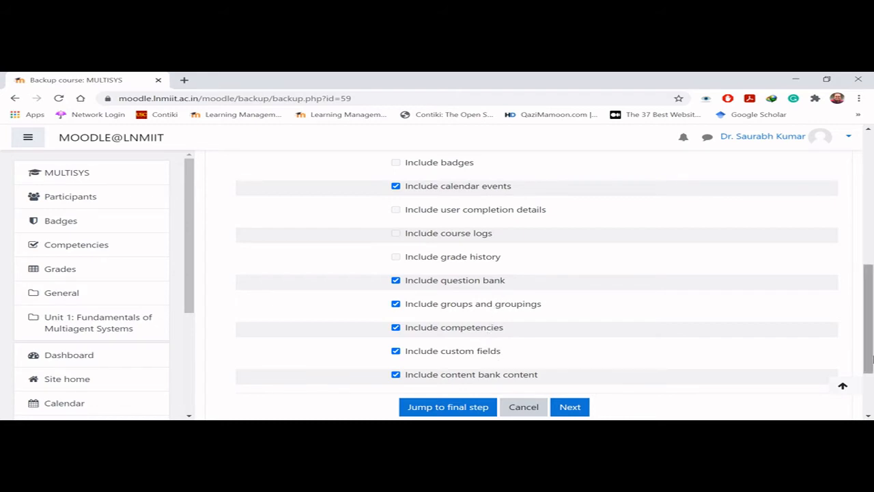
scroll(872, 360, "down", 2)
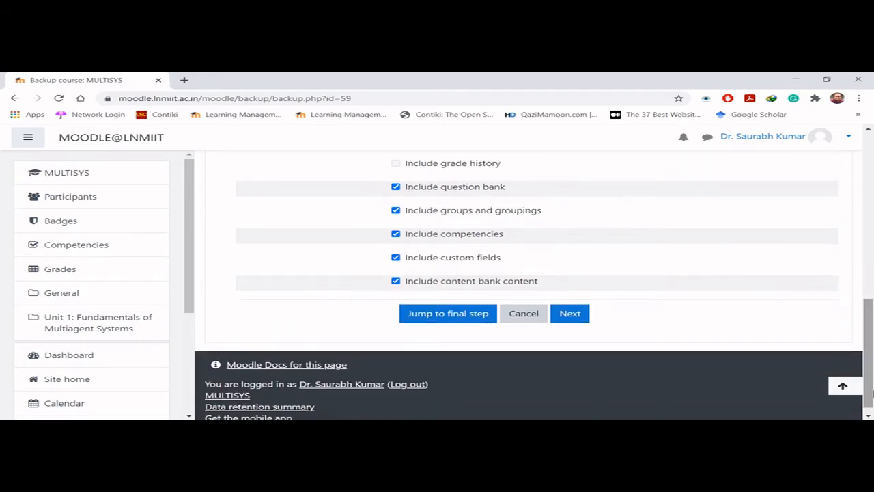
left_click(570, 313)
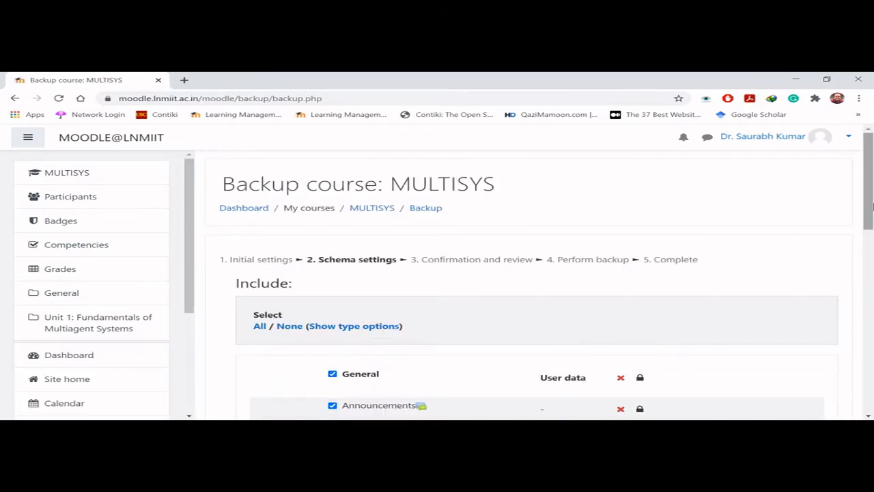
Review the General and Unit 1 items in the backup schema, keep them all selected and proceed to confirmation and review.
left_click_drag(872, 205, 872, 228)
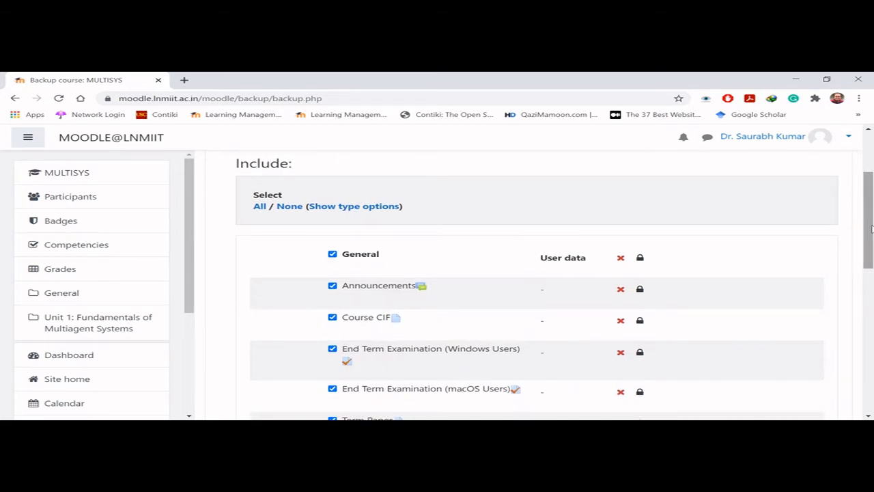
scroll(872, 254, "down", 1)
left_click_drag(872, 253, 870, 300)
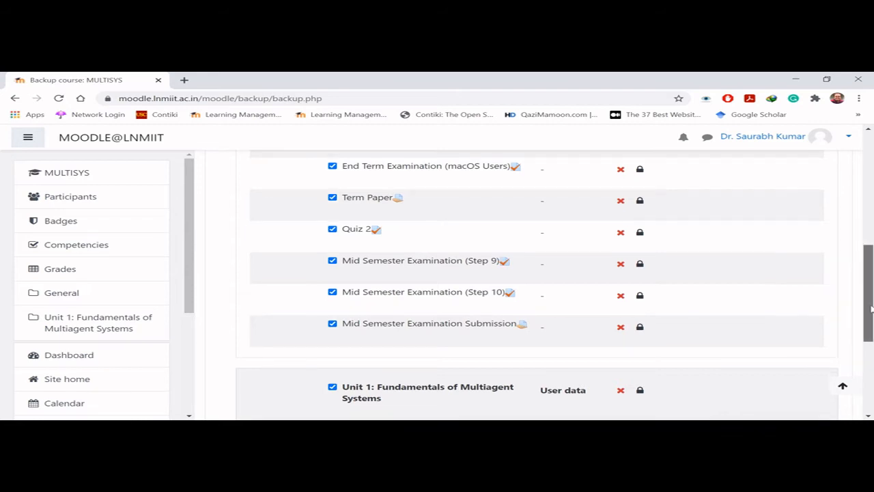
left_click_drag(871, 300, 870, 363)
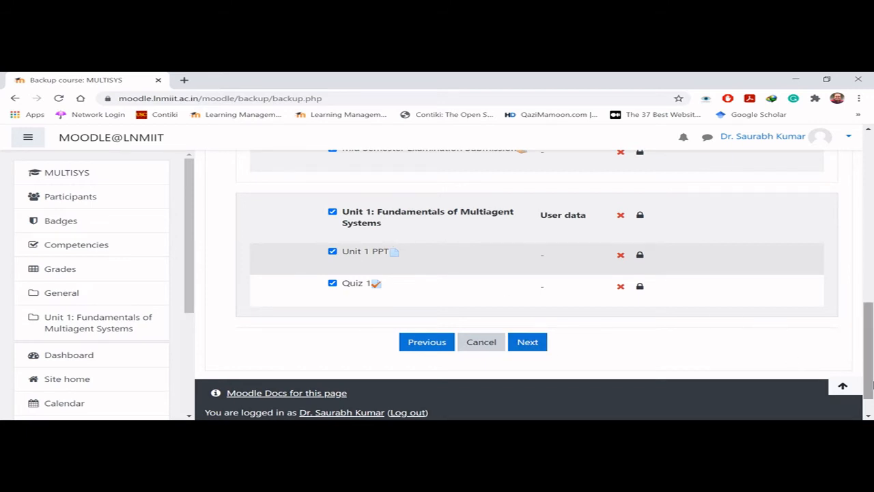
left_click_drag(871, 382, 872, 269)
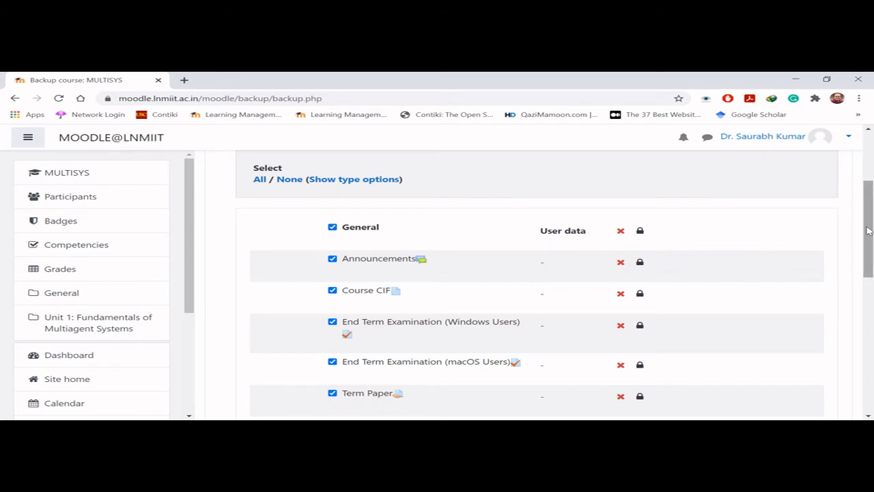
left_click_drag(870, 230, 870, 372)
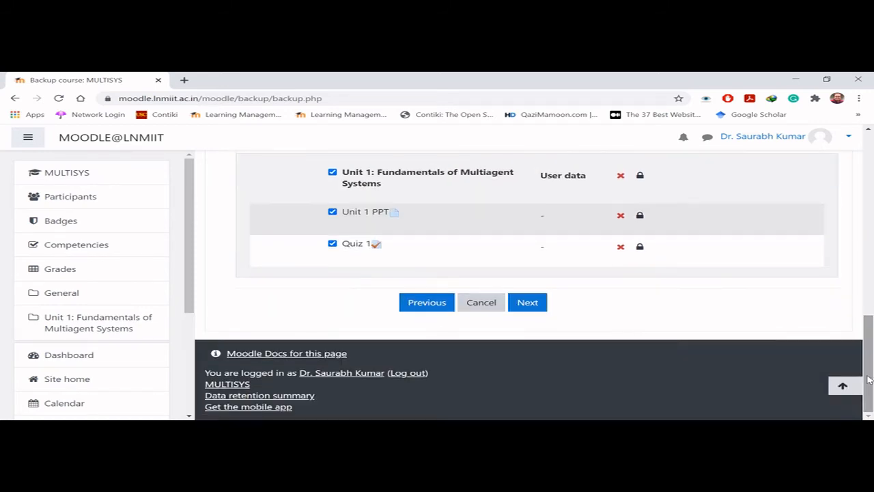
left_click(528, 302)
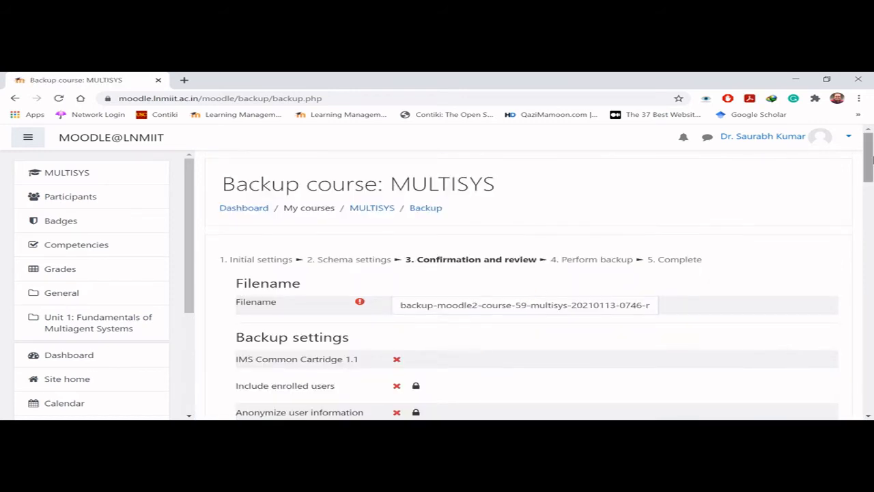
Check the full backup filename including its .mbz extension, keep it as is and perform the backup.
left_click_drag(872, 158, 872, 174)
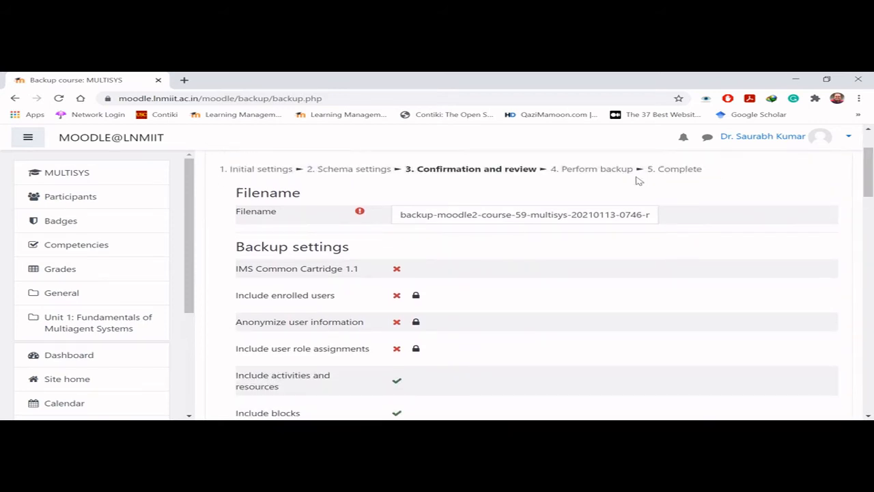
left_click(577, 216)
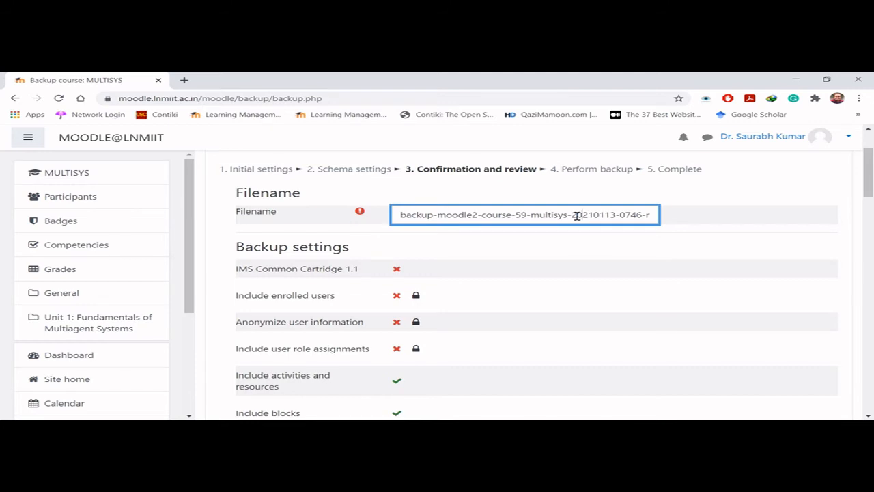
key("End")
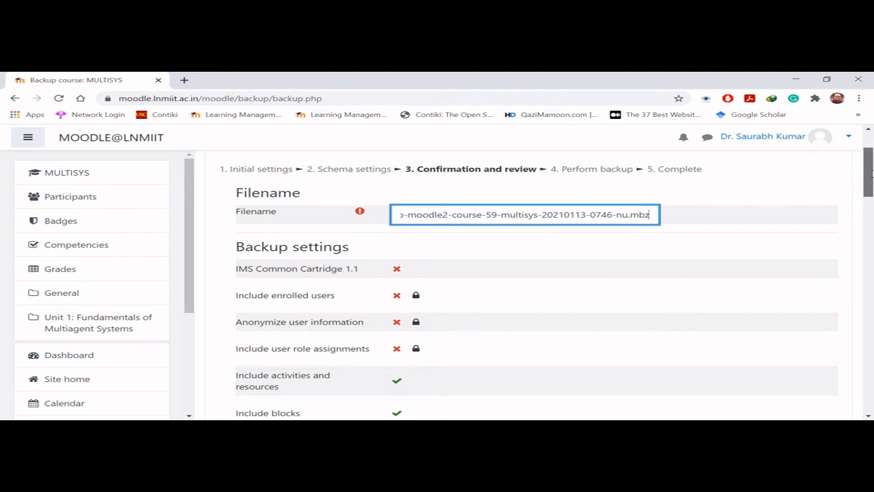
left_click_drag(870, 177, 871, 381)
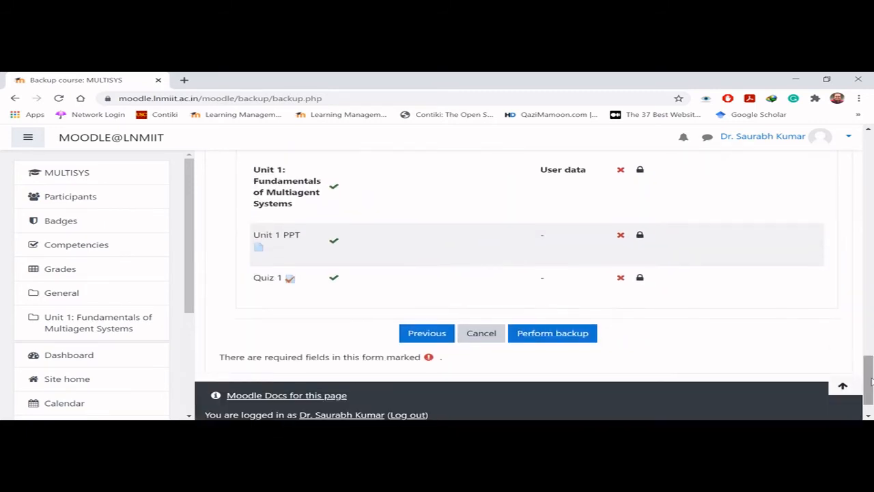
left_click(549, 335)
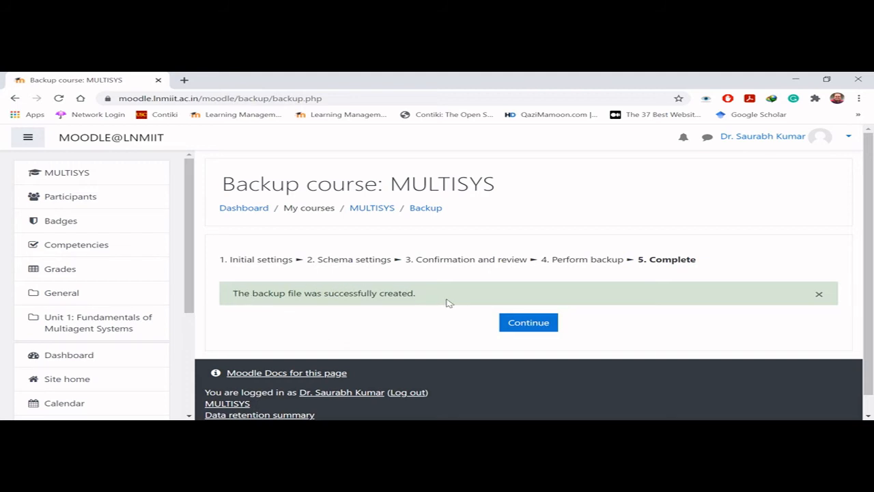
Continue from the completed backup to the restore page and check the course, user private and automated backup areas for the new file.
left_click(527, 322)
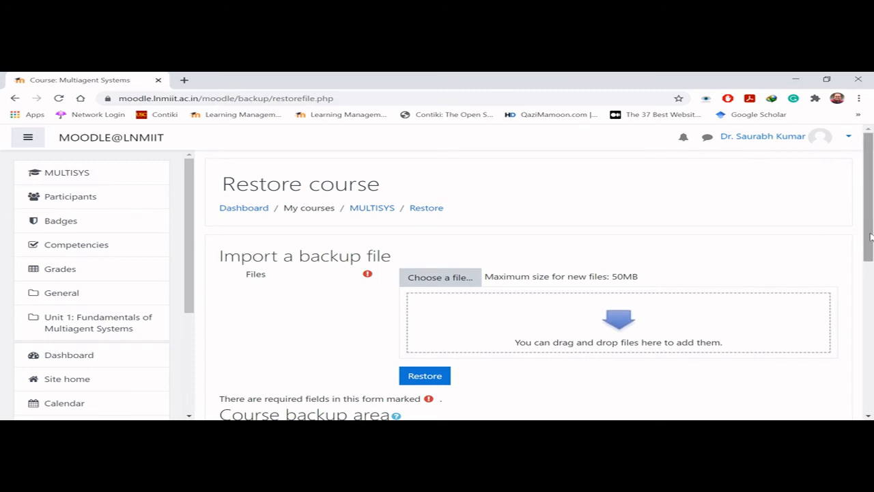
left_click_drag(869, 234, 869, 265)
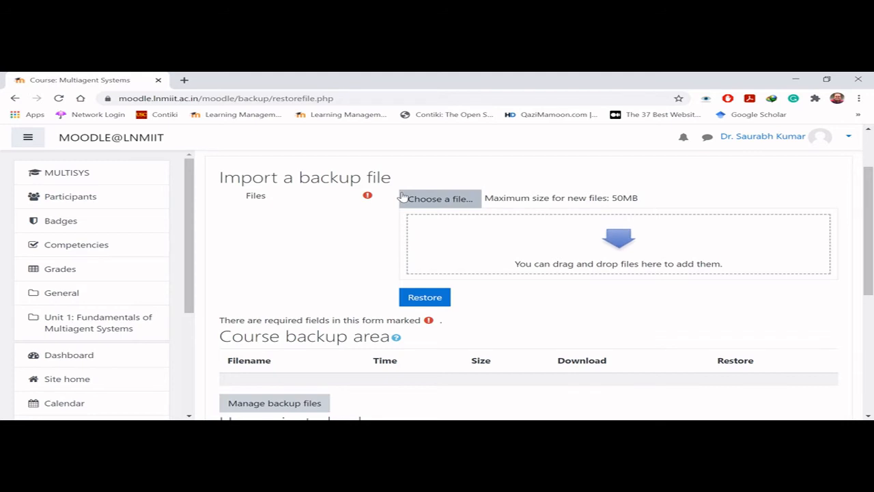
left_click_drag(870, 236, 865, 313)
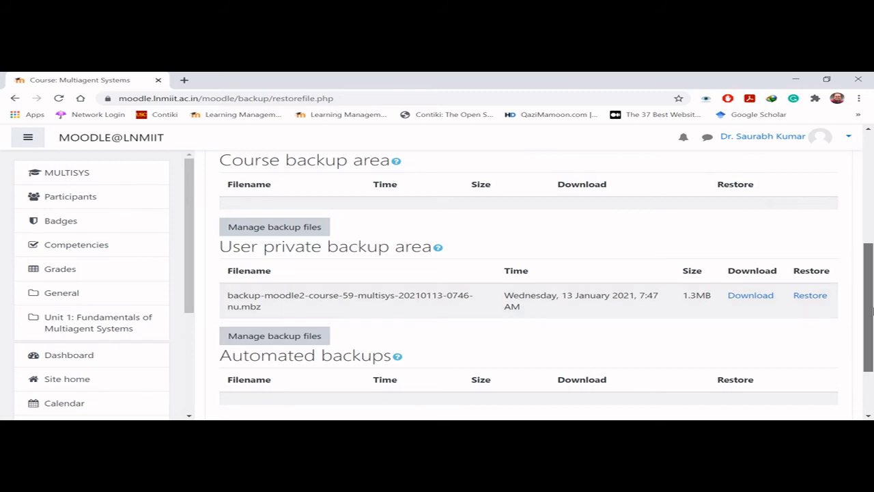
scroll(866, 303, "up", 4)
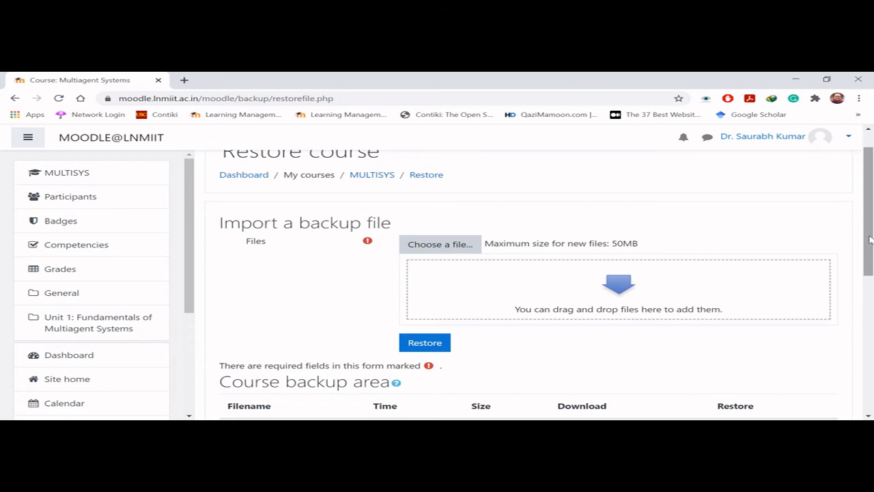
left_click_drag(870, 238, 869, 364)
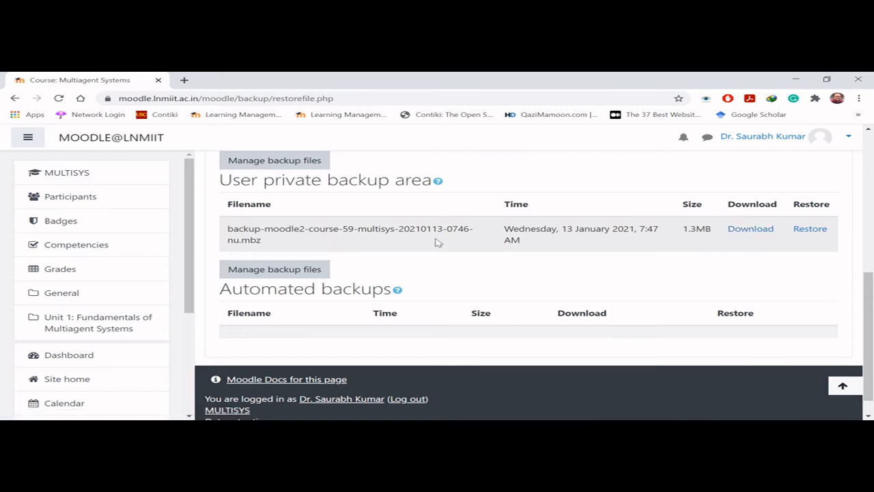
Download the MULTISYS backup file, show it in the Downloads folder, then return to the browser and dismiss the download notice.
left_click(750, 230)
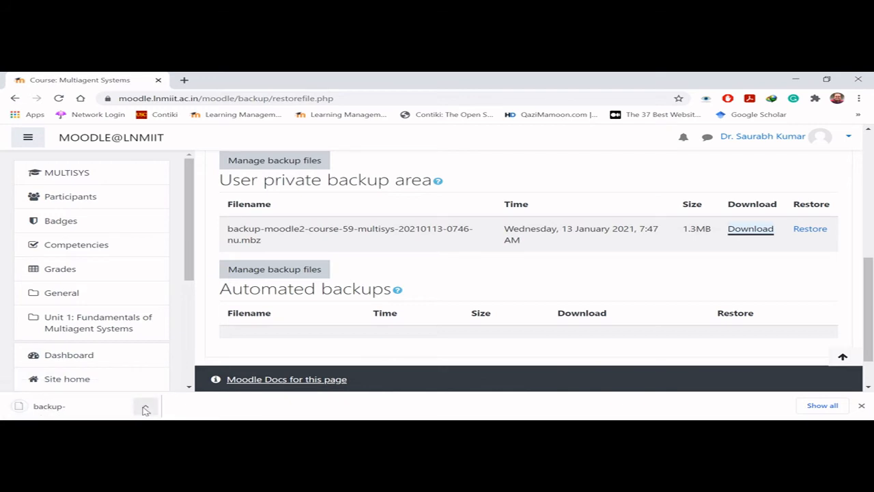
left_click(145, 405)
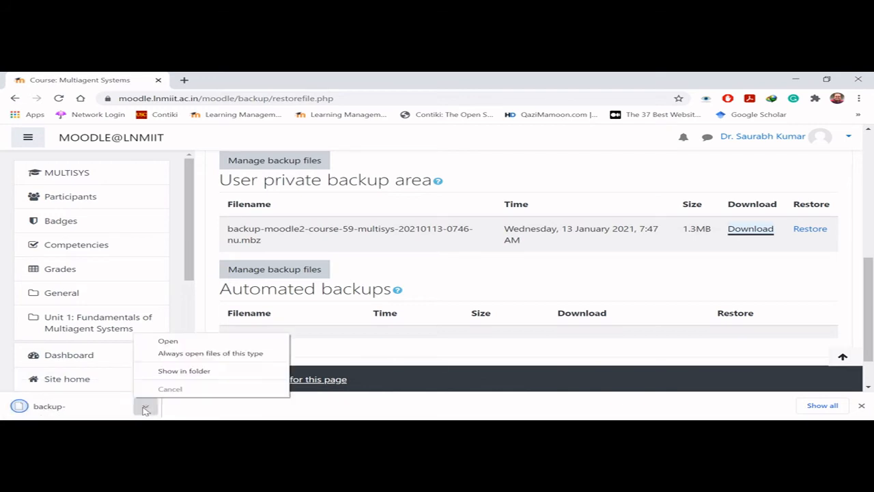
left_click(183, 371)
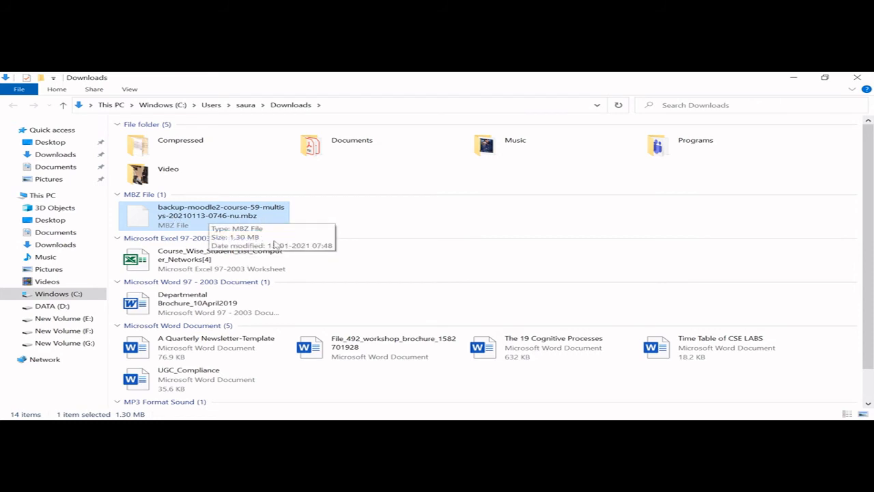
left_click(389, 430)
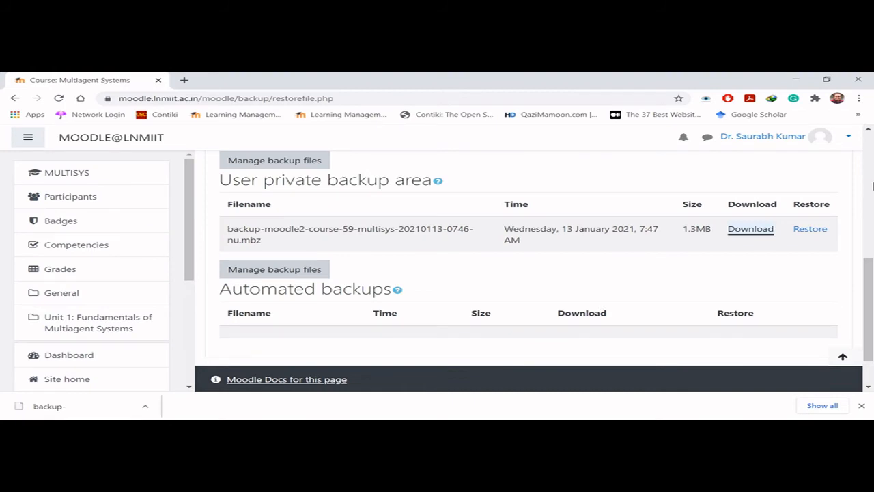
left_click(861, 405)
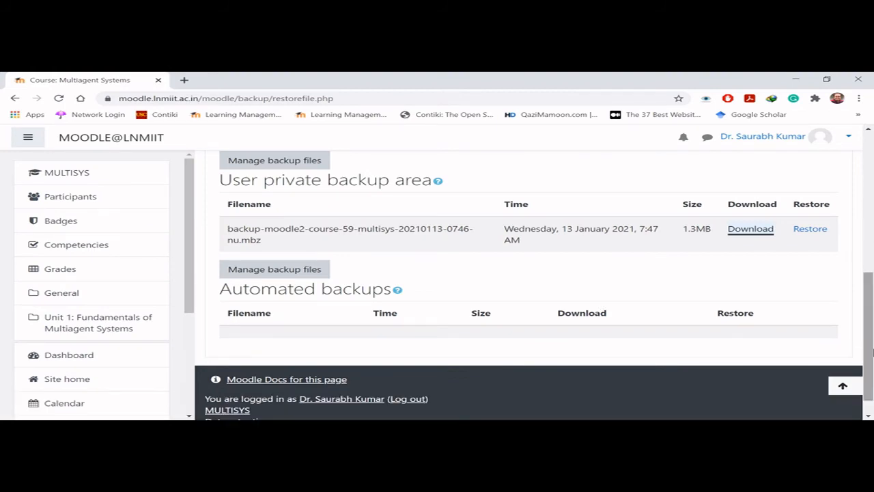
Open the Software Engineering course from the dashboard and start a backup of it.
left_click_drag(869, 347, 869, 198)
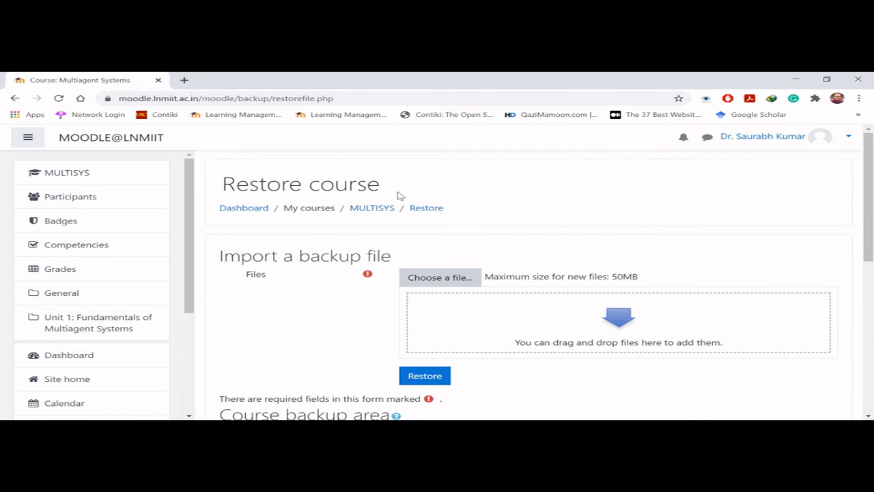
left_click(84, 140)
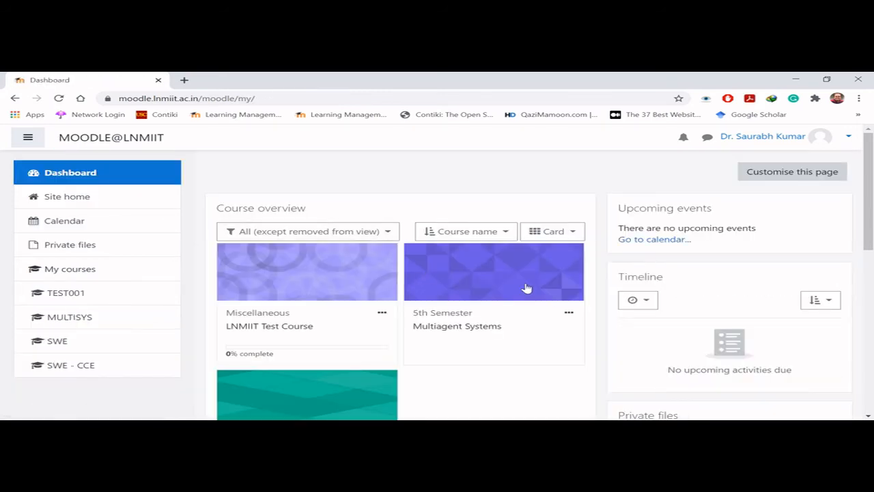
scroll(554, 297, "down", 3)
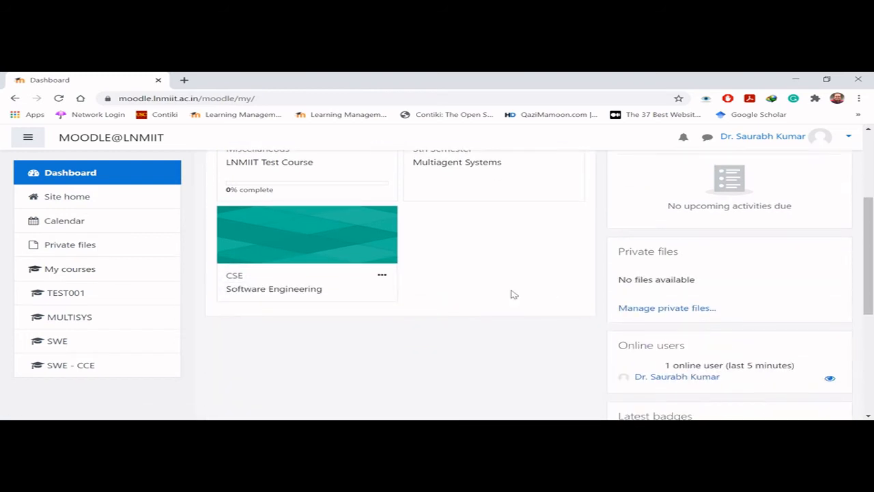
left_click(303, 243)
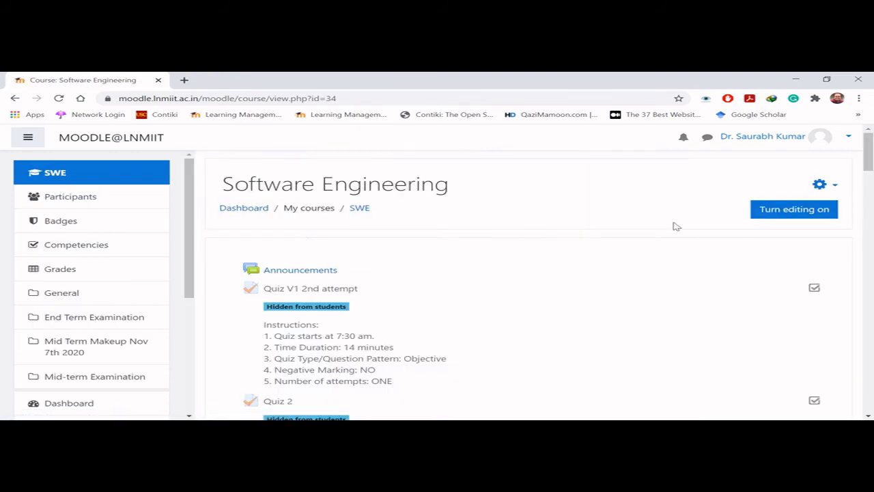
left_click(835, 187)
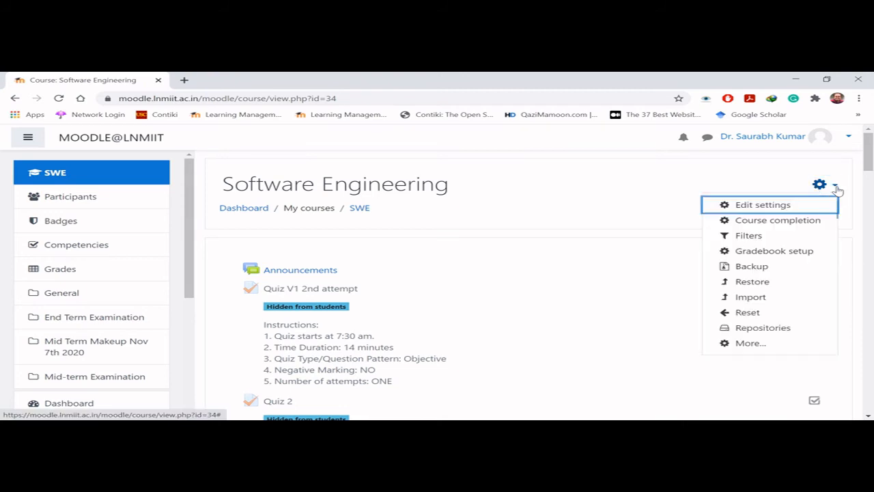
left_click(762, 270)
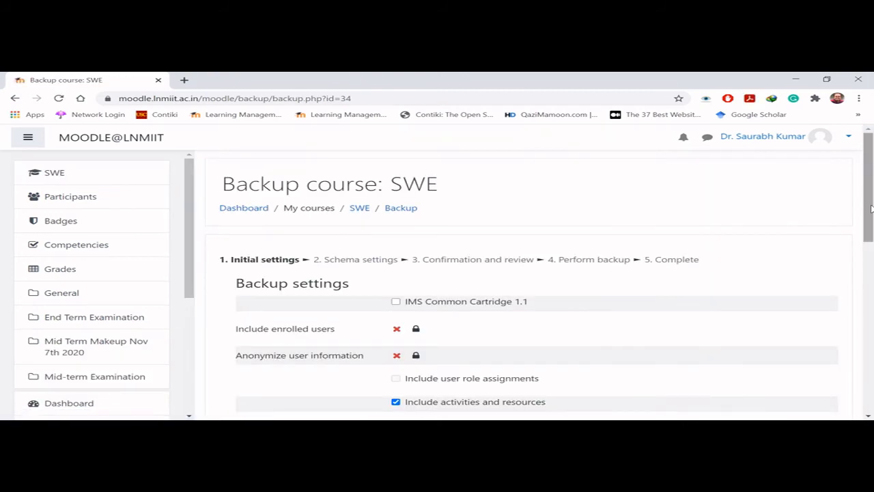
Keep the default initial and schema settings for the SWE backup and proceed to confirmation and review.
left_click_drag(871, 208, 867, 362)
left_click(569, 348)
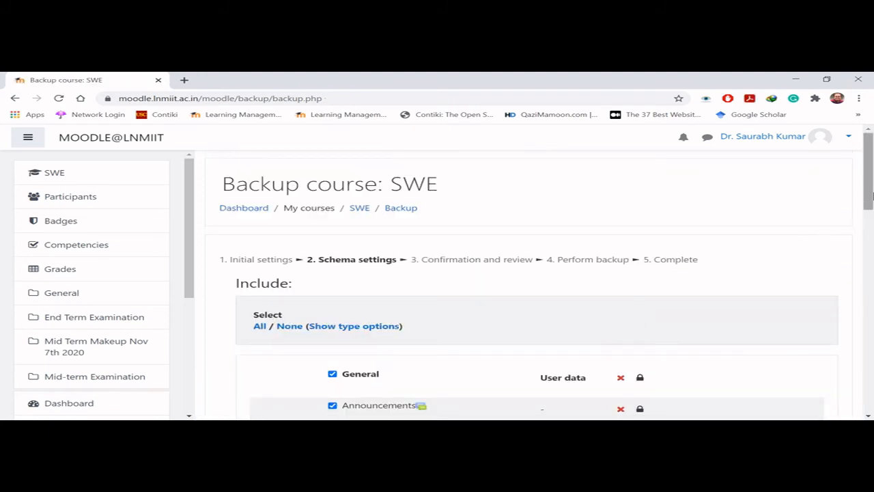
left_click_drag(869, 207, 871, 398)
left_click(535, 319)
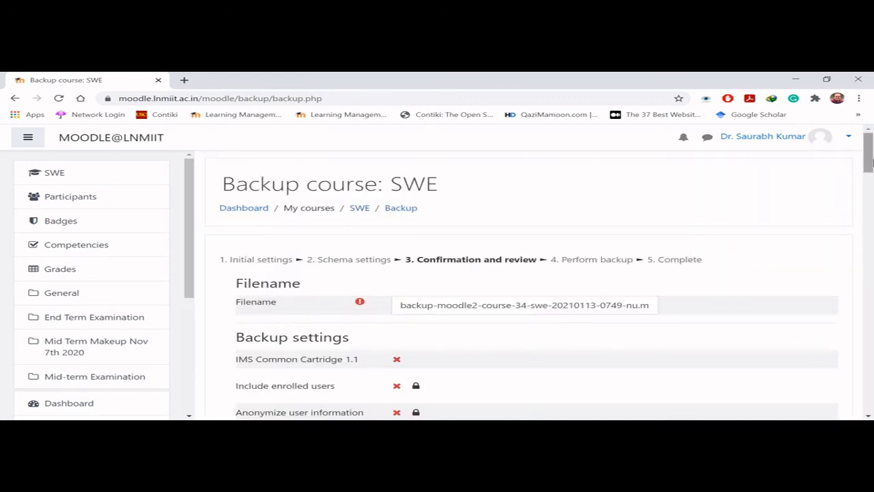
Perform the SWE backup with the default filename and continue to the restore page.
left_click_drag(871, 170, 872, 409)
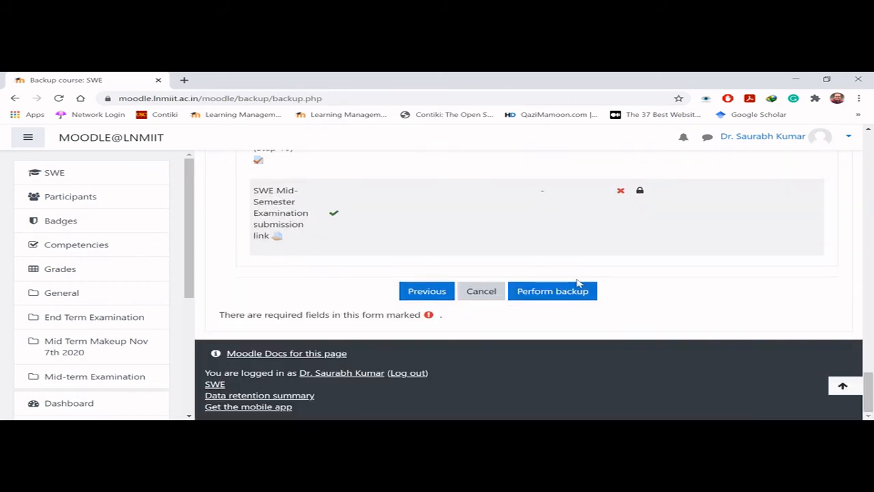
left_click(549, 290)
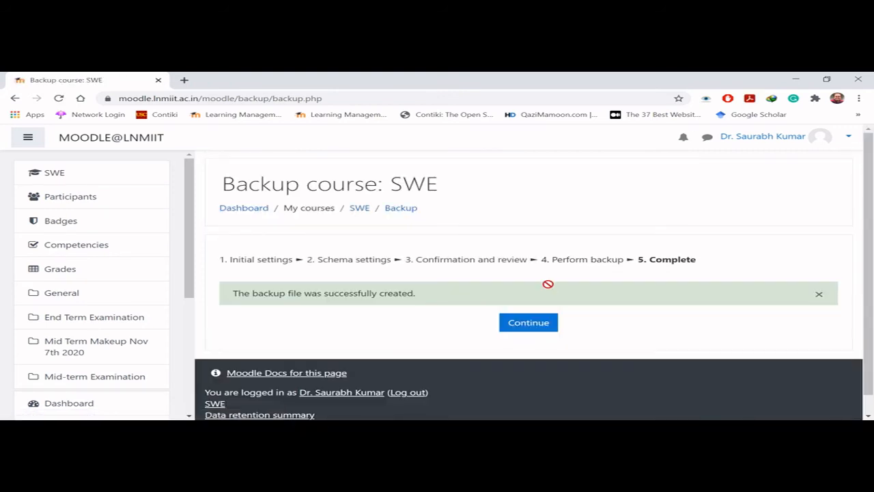
left_click(523, 324)
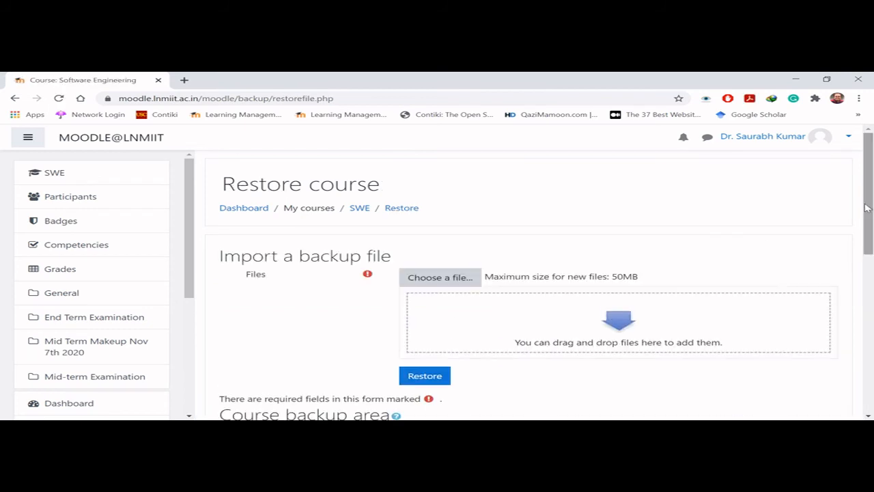
Download the SWE backup file from the user private backup area and show it in the Downloads folder.
left_click_drag(869, 207, 870, 332)
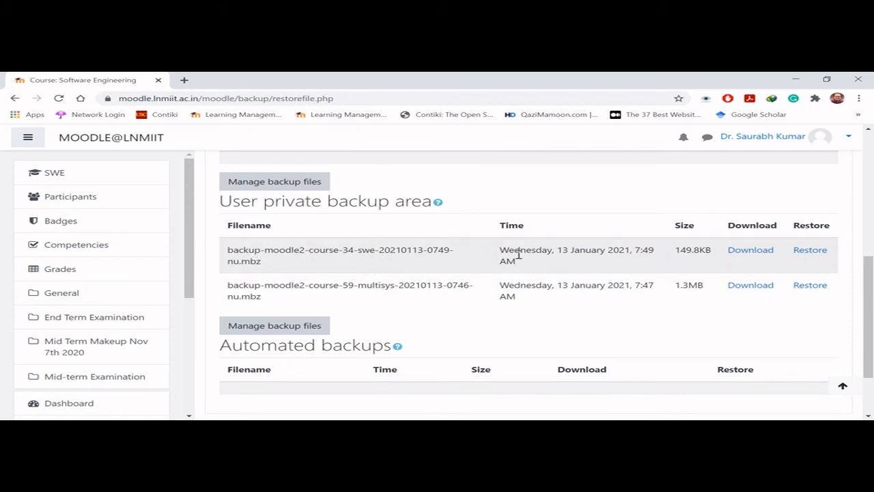
left_click(750, 250)
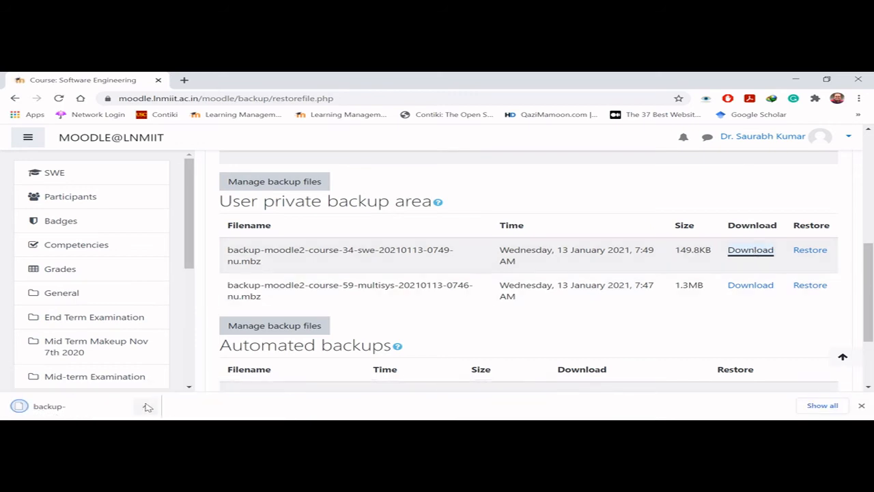
left_click(147, 407)
left_click(195, 371)
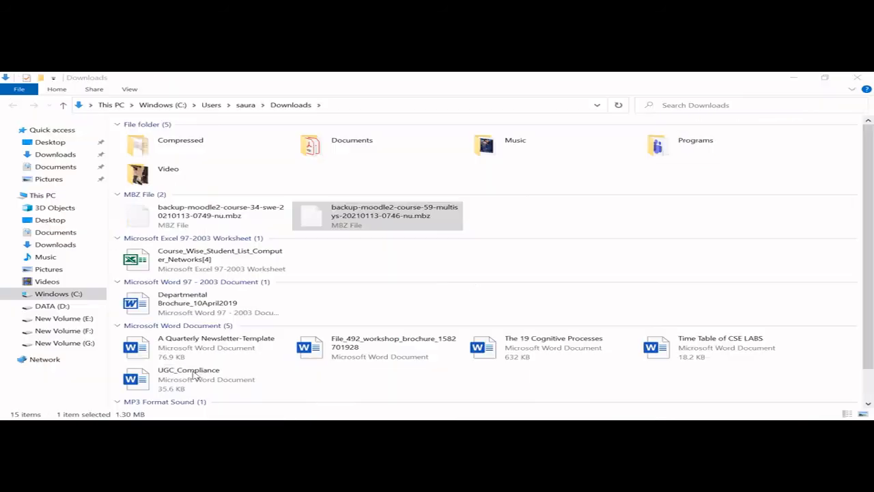
Examine the MULTISYS and SWE .mbz backup files in the Downloads folder and return to the browser.
left_click(377, 223)
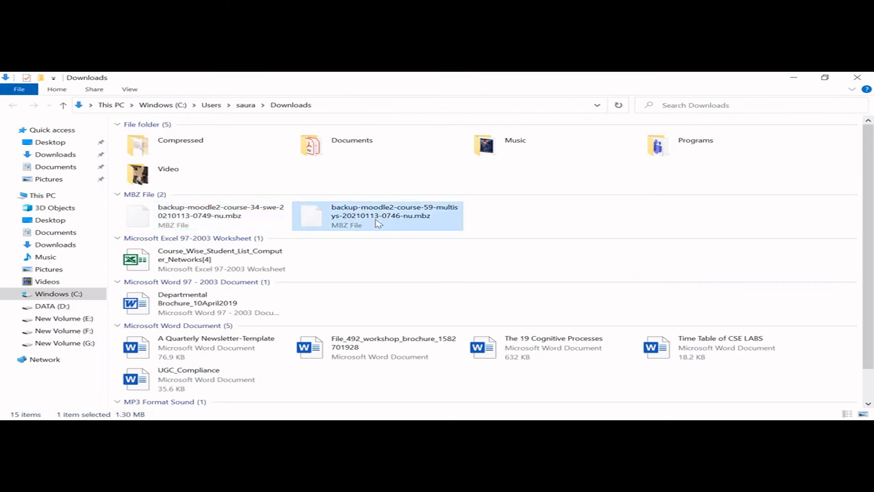
left_click(247, 217)
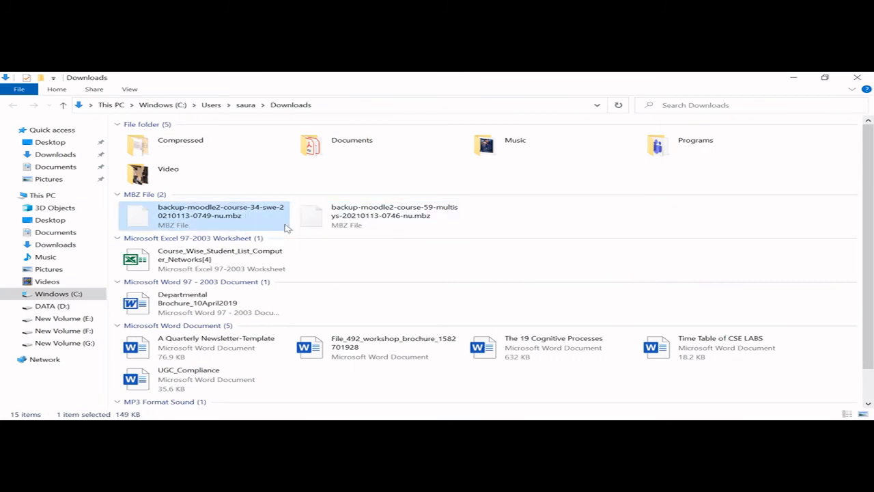
key("alt+Tab")
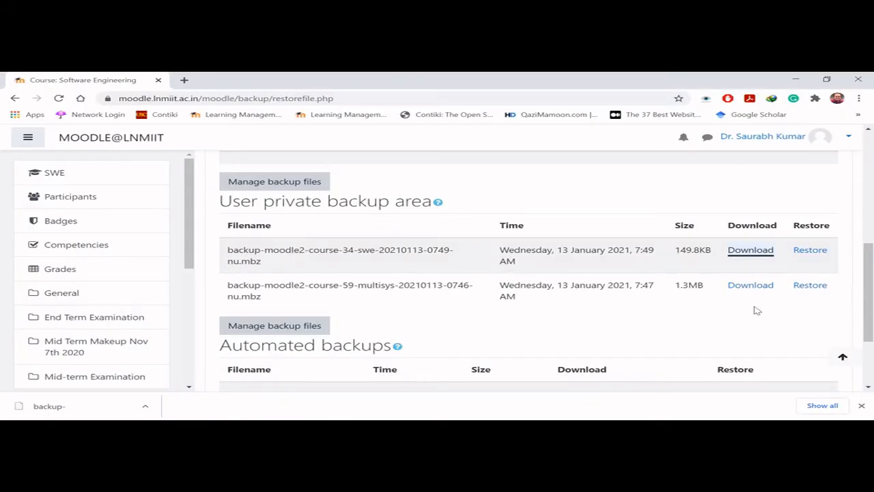
Open the Multiagent Systems course from the dashboard and go to its Restore page.
left_click_drag(869, 316, 868, 191)
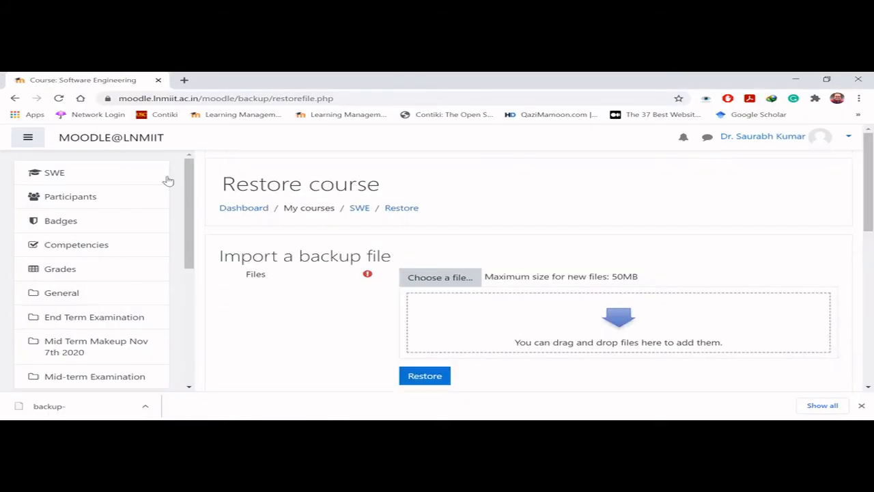
left_click(106, 138)
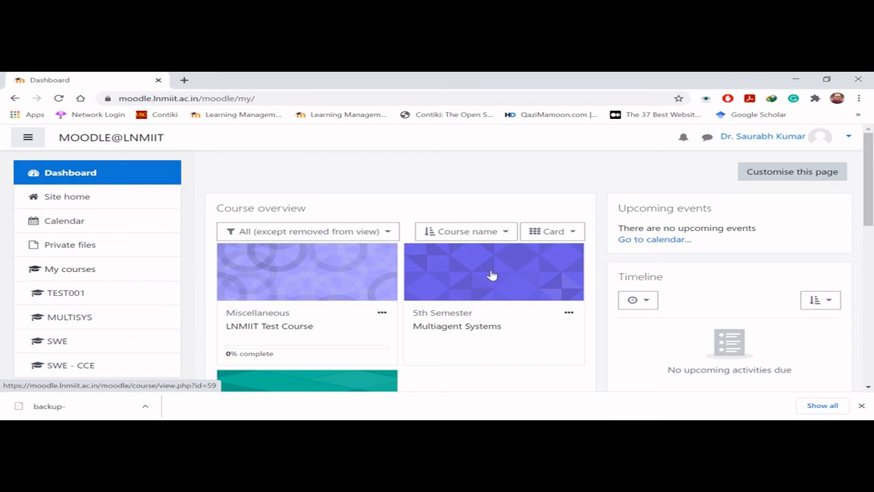
left_click(491, 274)
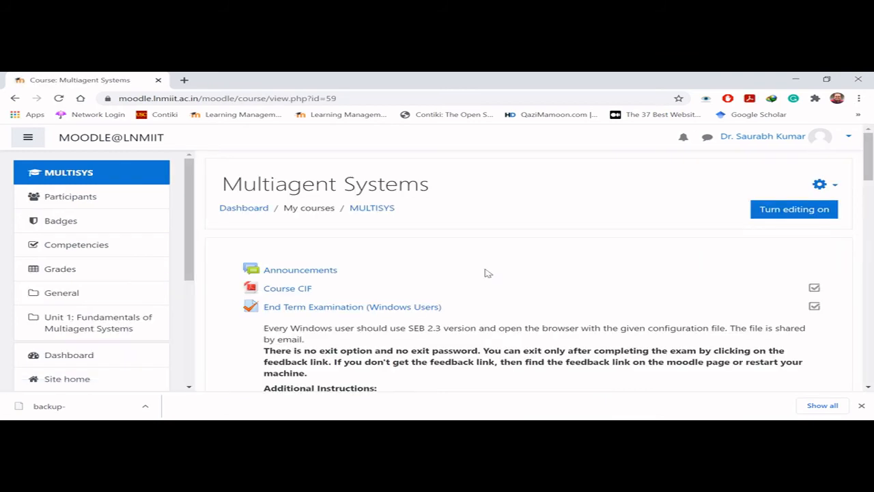
left_click(833, 187)
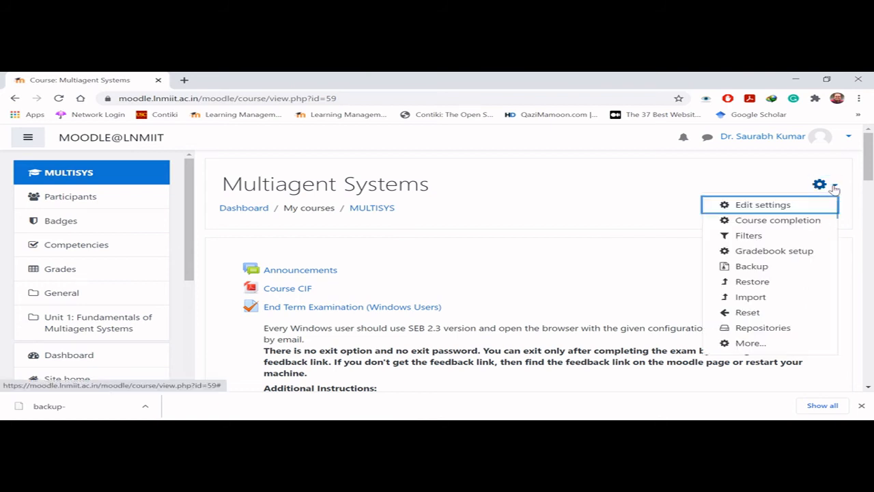
left_click(753, 282)
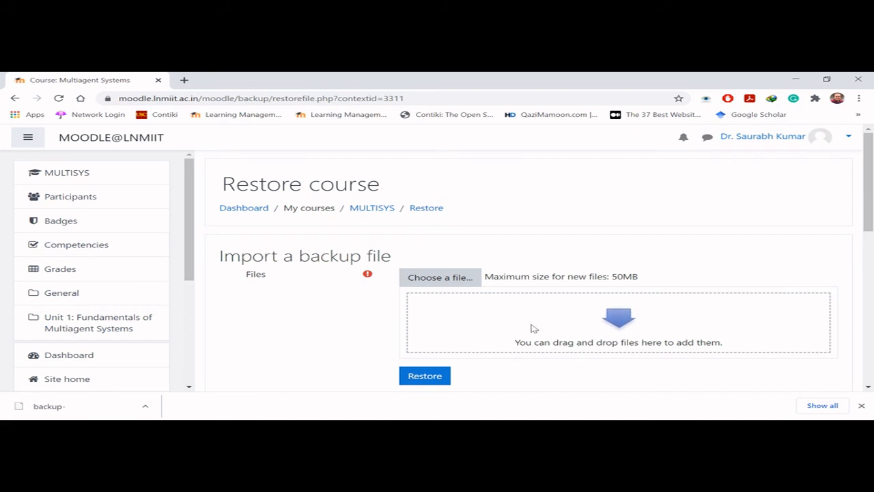
Review the file picker's upload form for importing a backup file and close it without choosing a file.
left_click(441, 278)
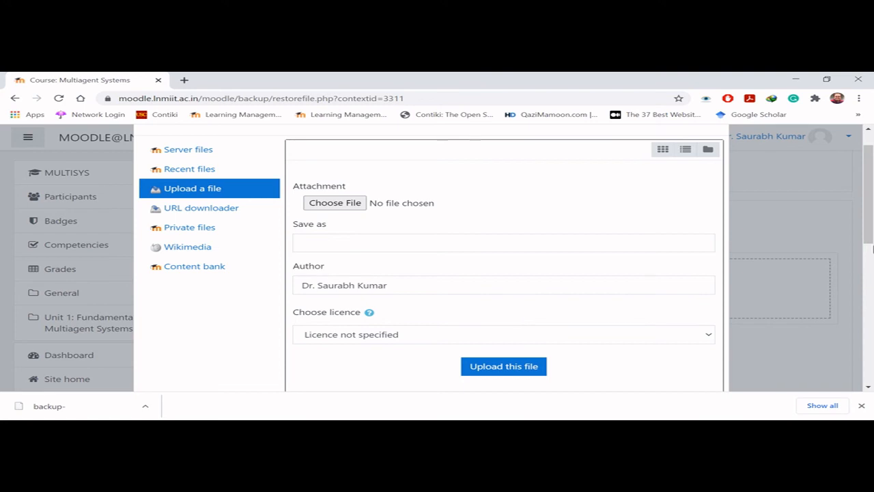
left_click_drag(870, 229, 869, 205)
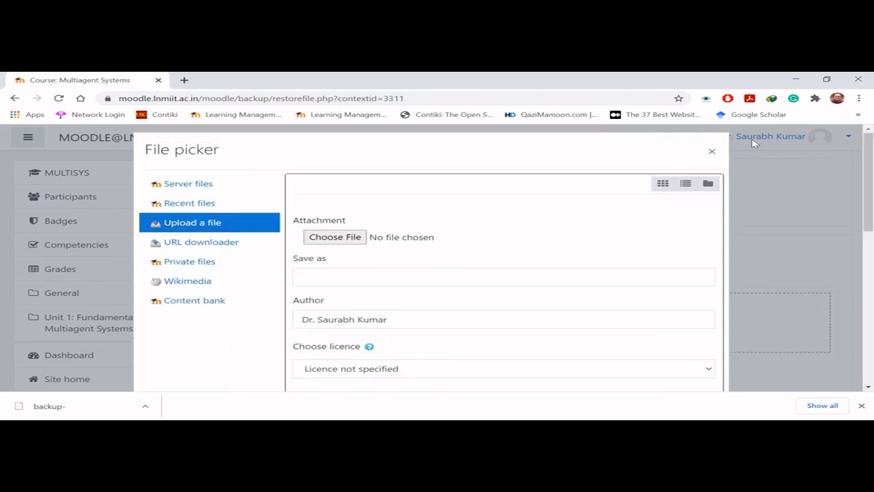
left_click(712, 151)
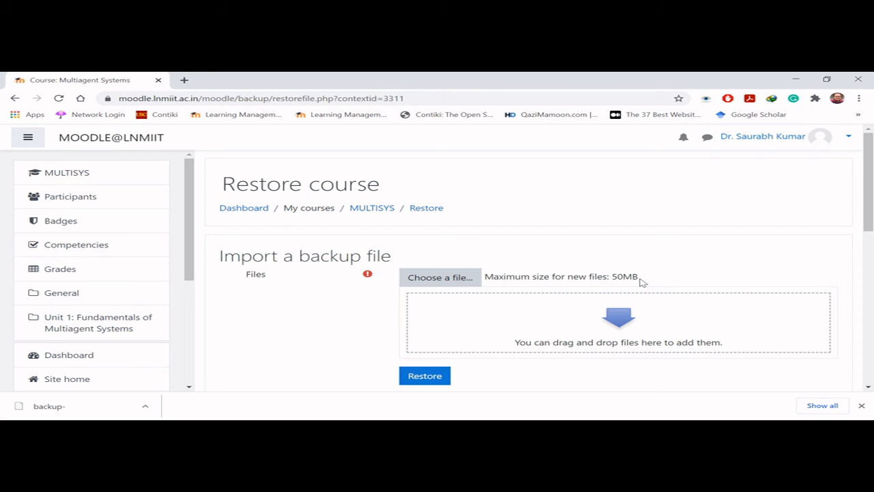
left_click(437, 278)
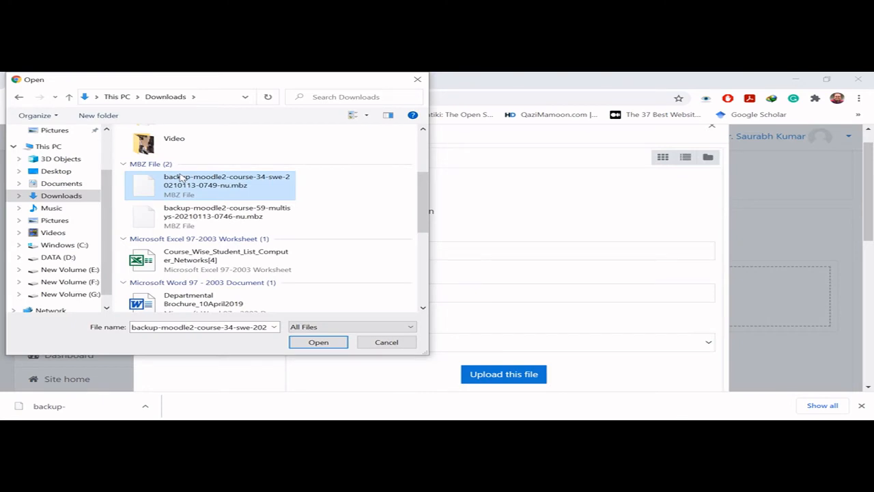
left_click(327, 345)
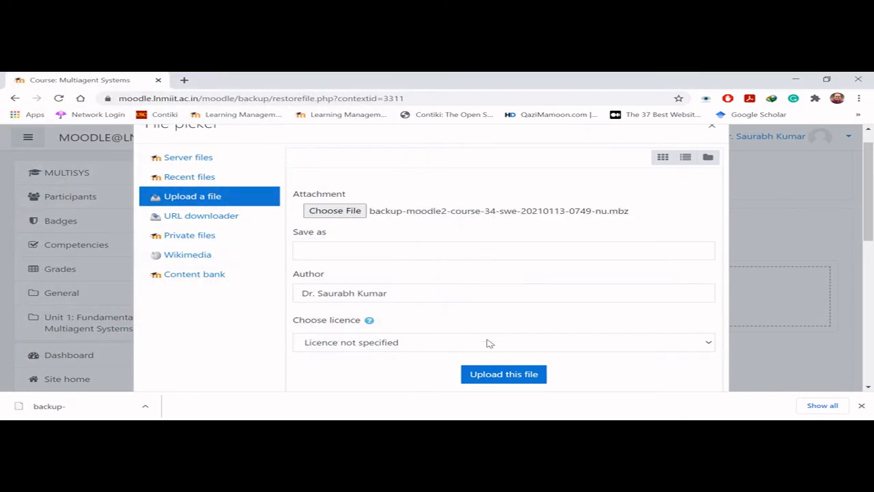
left_click(505, 376)
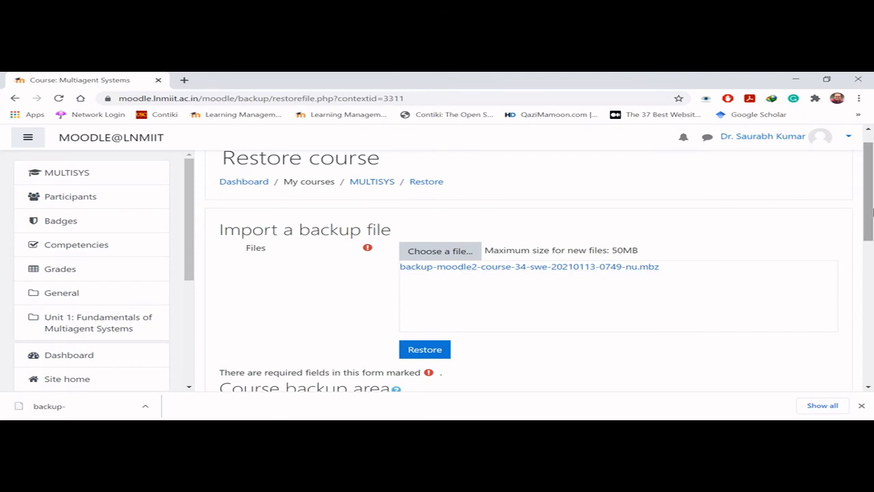
Review the course, user private and automated backup areas, dismiss the browser's downloads bar, and return to the import form.
scroll(872, 213, "down", 1)
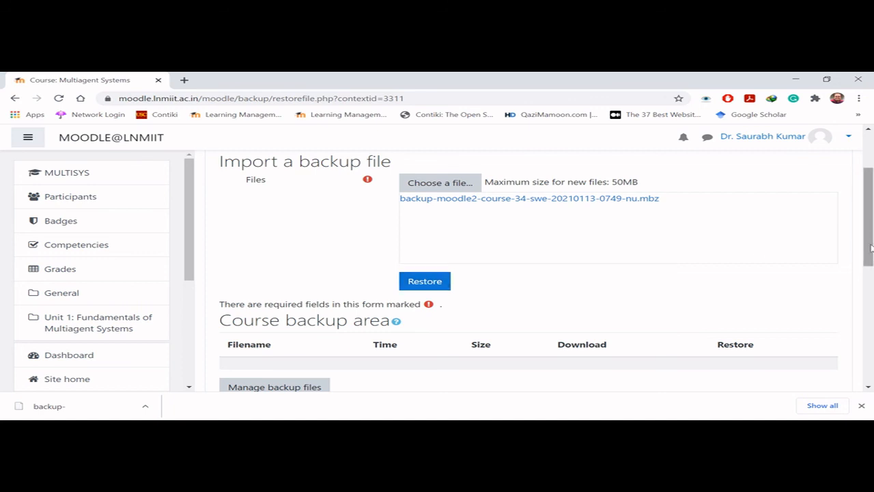
left_click_drag(870, 247, 872, 324)
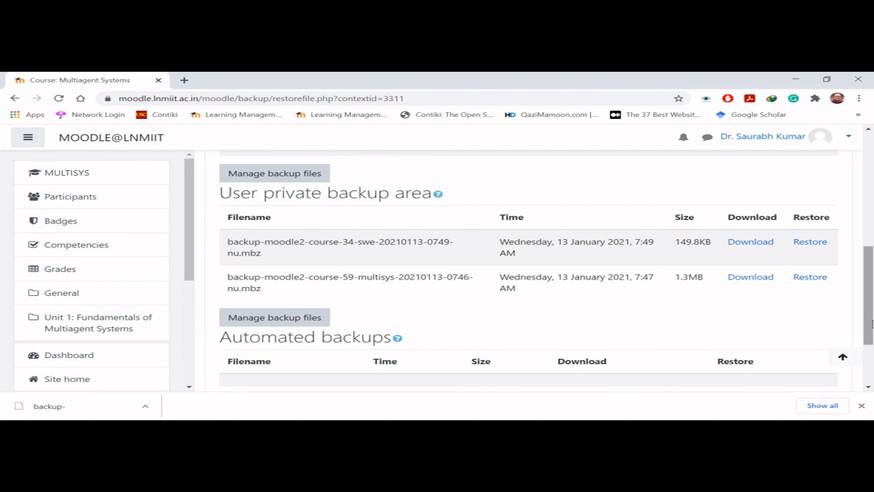
left_click(861, 406)
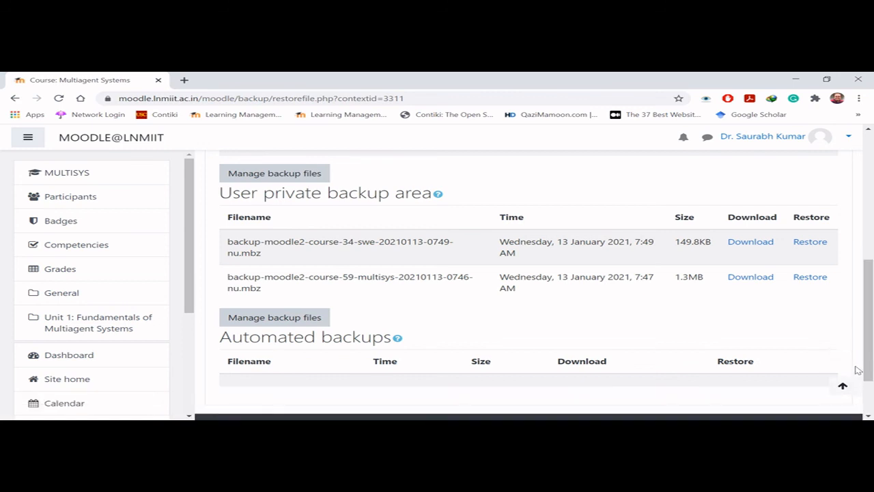
left_click_drag(870, 318, 871, 198)
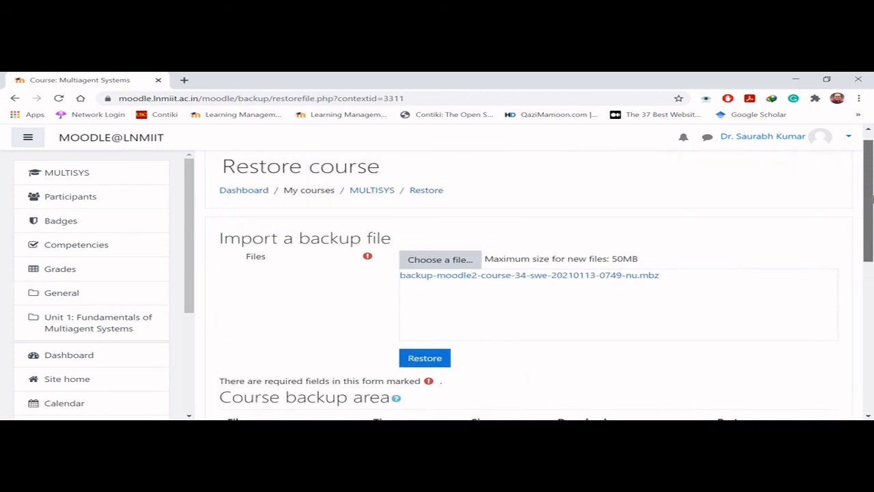